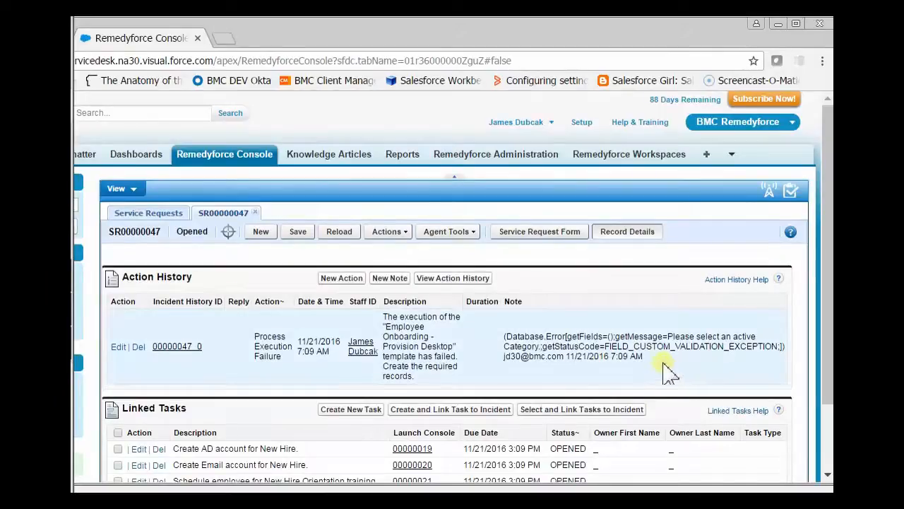
Examine the process execution failure in the service request's Action History, including its error note and the failed template's name.
{"action": "left_click_drag", "start_coordinate": [641, 357], "coordinate": [505, 336]}
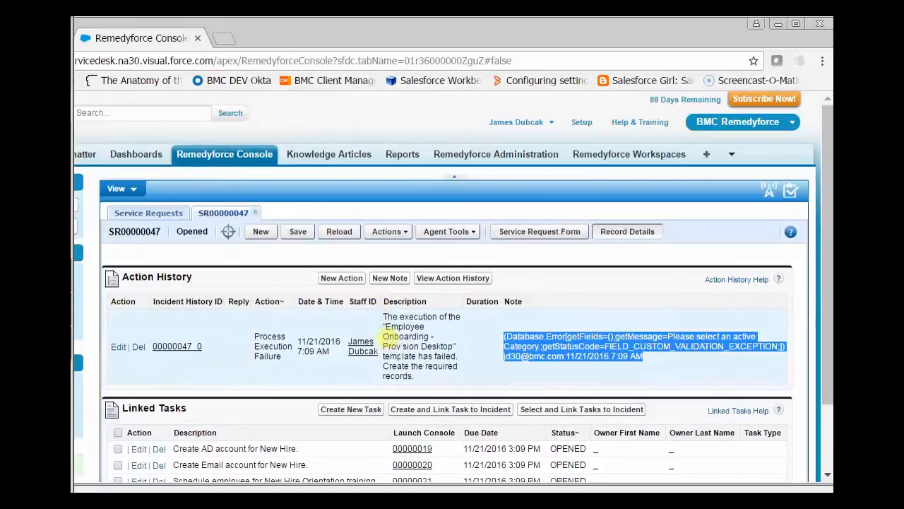
{"action": "left_click_drag", "start_coordinate": [387, 329], "coordinate": [426, 357]}
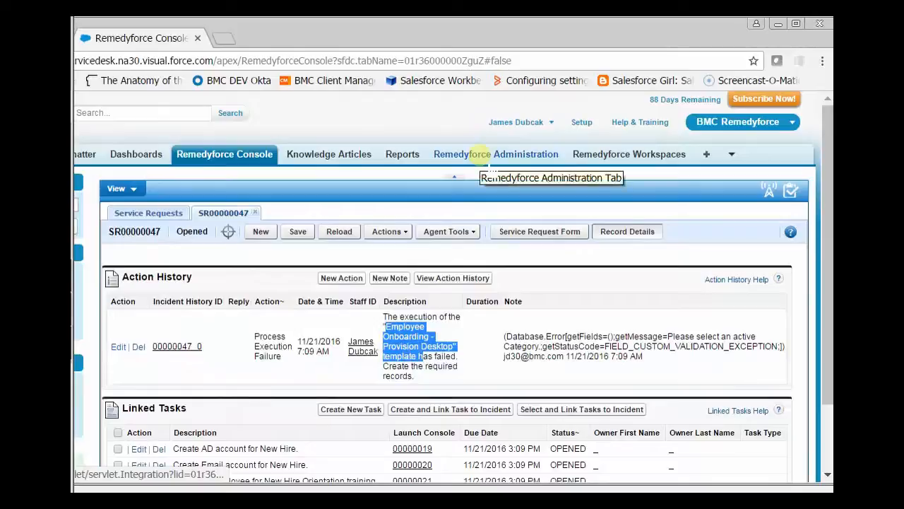
Open Remedyforce Administration in a new browser tab and bring up the Templates list from the application configuration.
{"action": "right_click", "coordinate": [480, 156]}
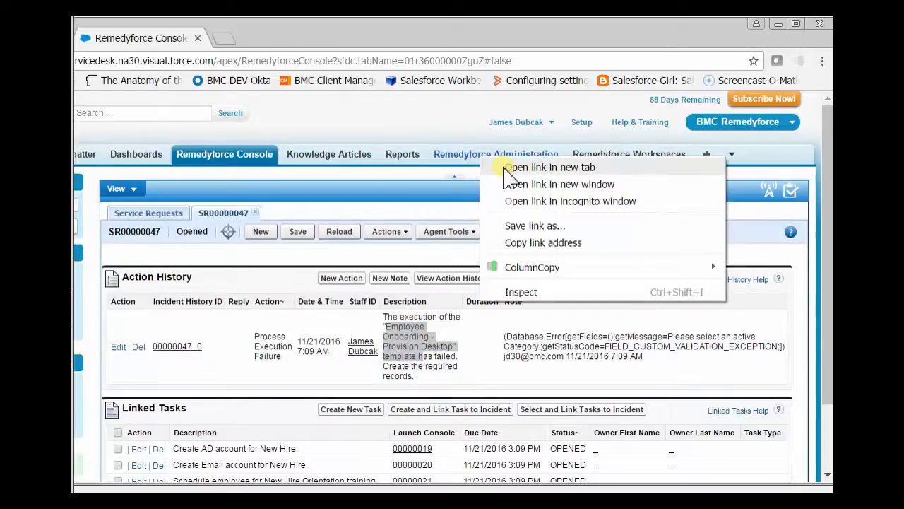
{"action": "left_click", "coordinate": [550, 168]}
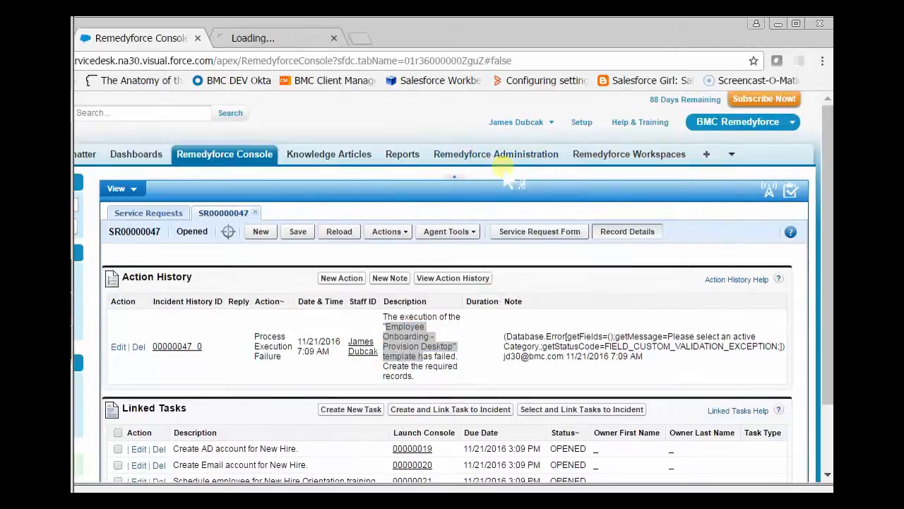
{"action": "left_click", "coordinate": [248, 41]}
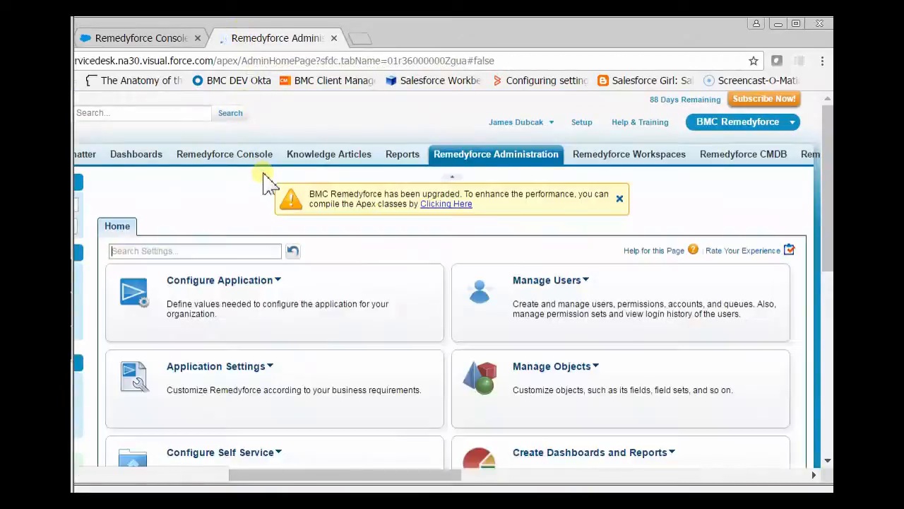
{"action": "left_click", "coordinate": [200, 280]}
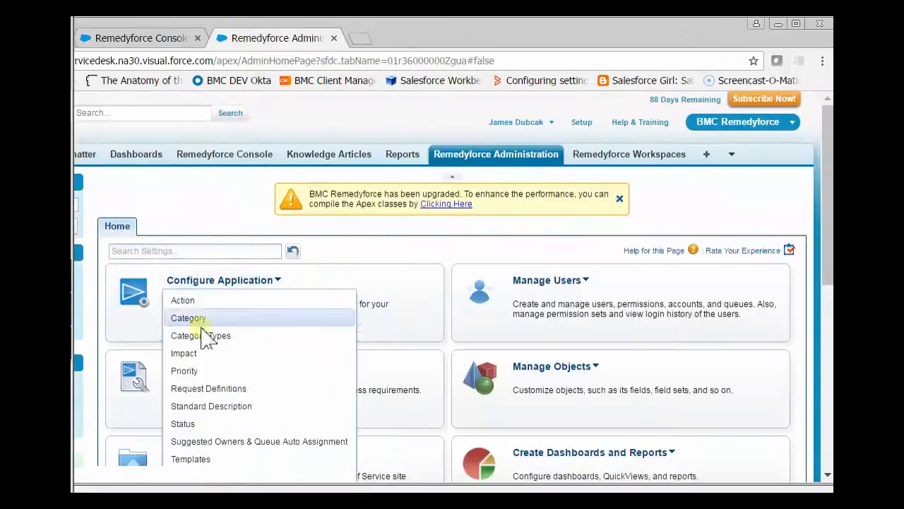
{"action": "left_click", "coordinate": [203, 459]}
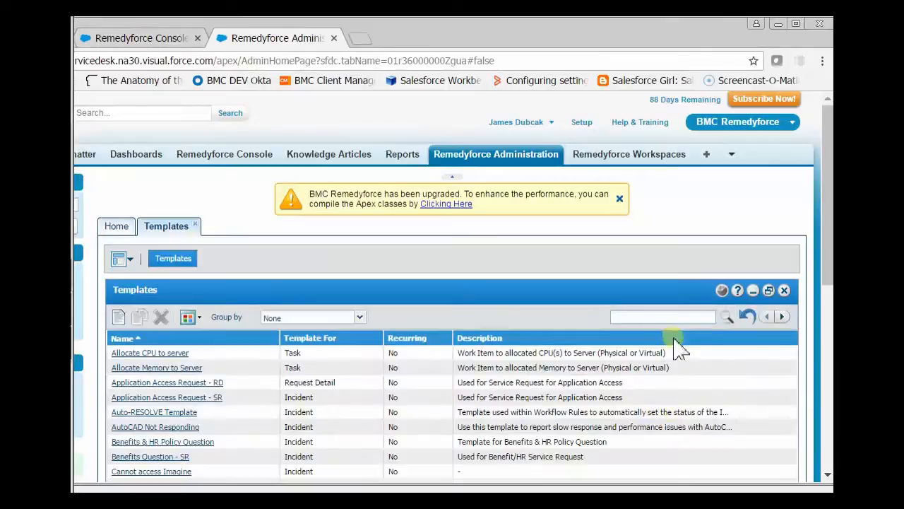
Search the templates for "Emp" and open the "Employee Onboarding - Provision Desktop" task template named in the failure.
{"action": "left_click", "coordinate": [641, 317]}
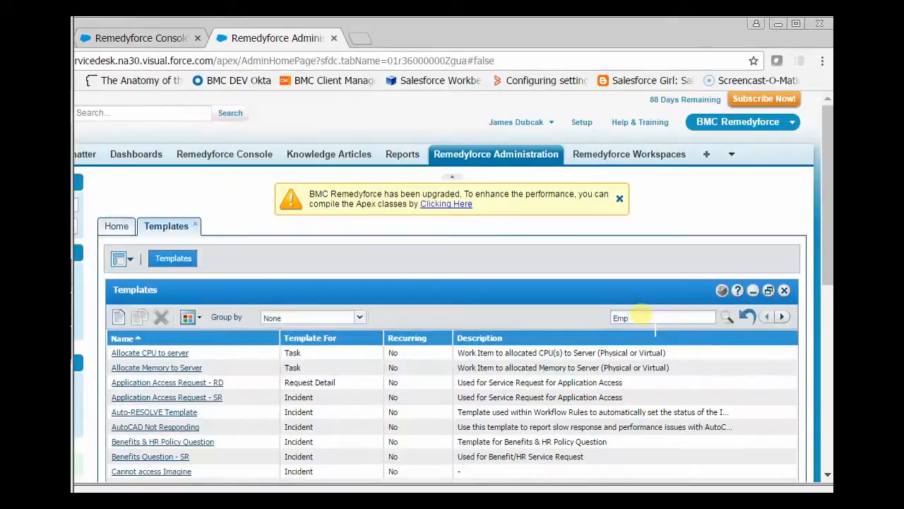
{"action": "type", "text": "Empl"}
{"action": "key", "text": "Return"}
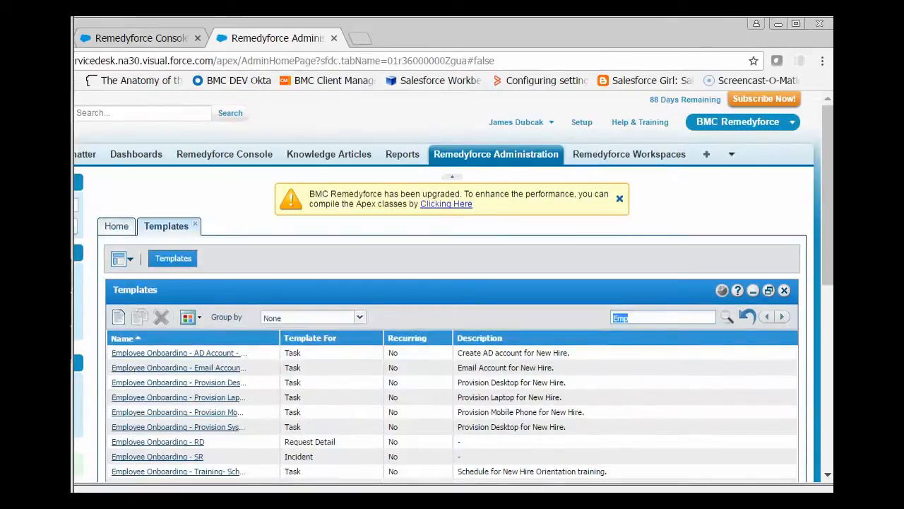
{"action": "left_click", "coordinate": [145, 38]}
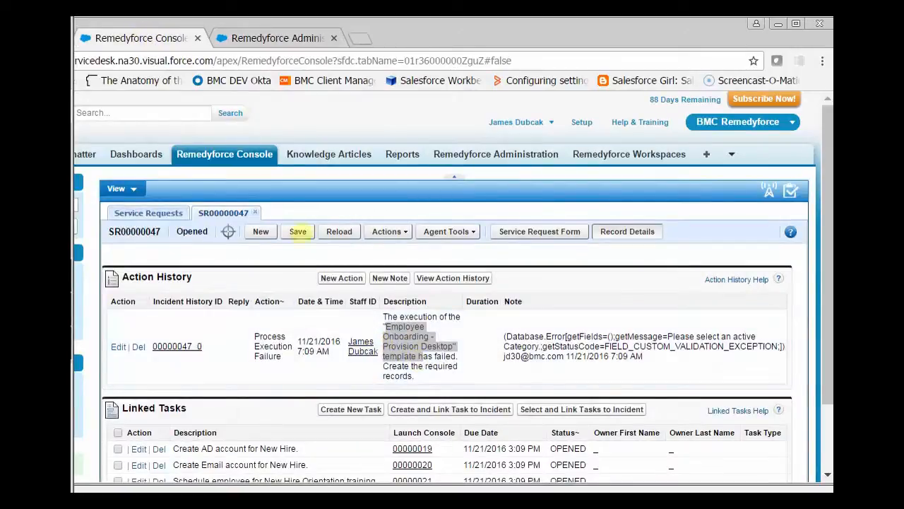
{"action": "left_click", "coordinate": [279, 41]}
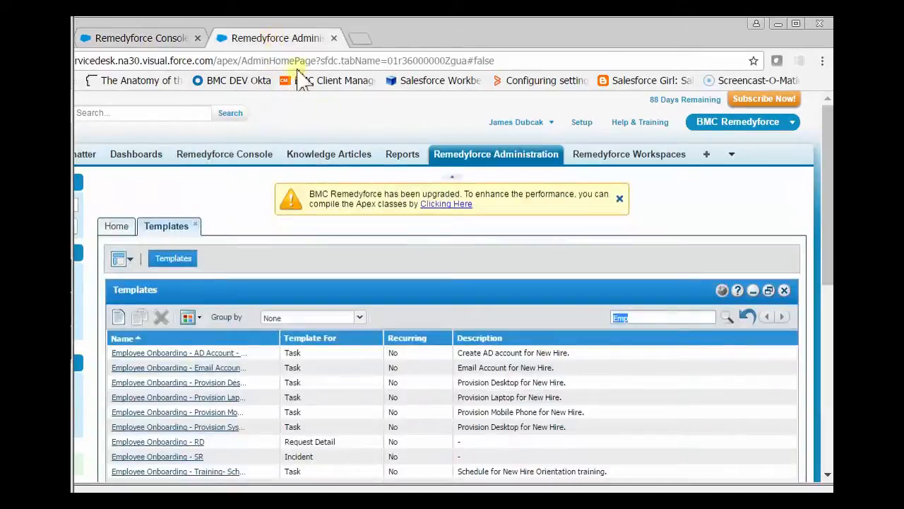
{"action": "left_click_drag", "start_coordinate": [279, 338], "coordinate": [373, 338]}
{"action": "left_click", "coordinate": [203, 382]}
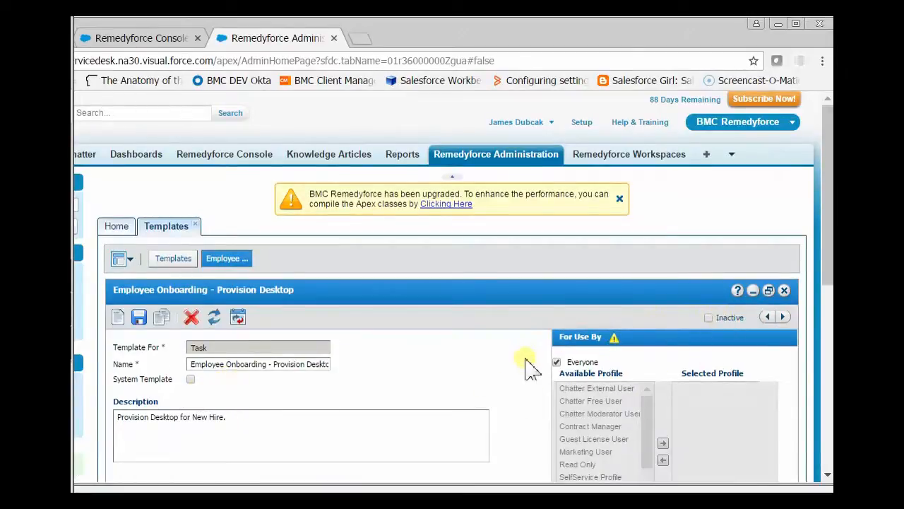
Check the template's Category value against the field named in the service request's failure note.
{"action": "scroll", "coordinate": [445, 360], "scroll_direction": "down", "scroll_amount": 2}
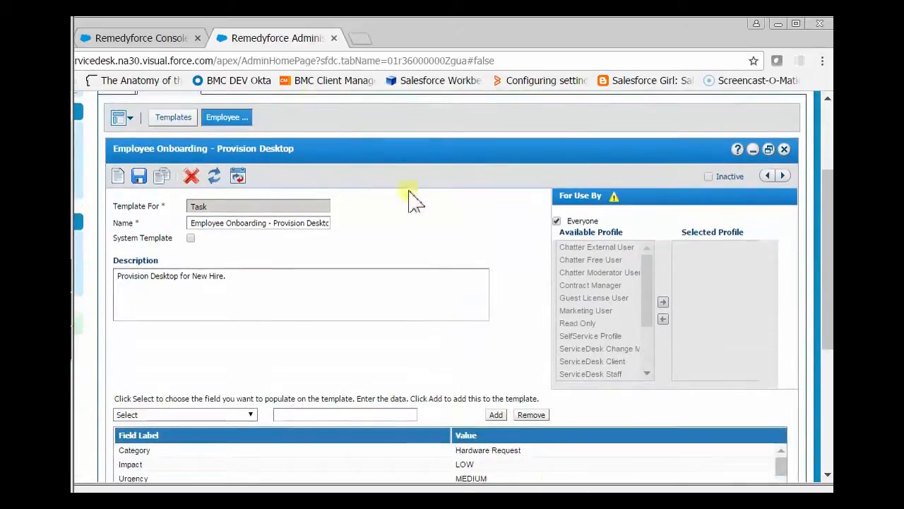
{"action": "left_click", "coordinate": [150, 40]}
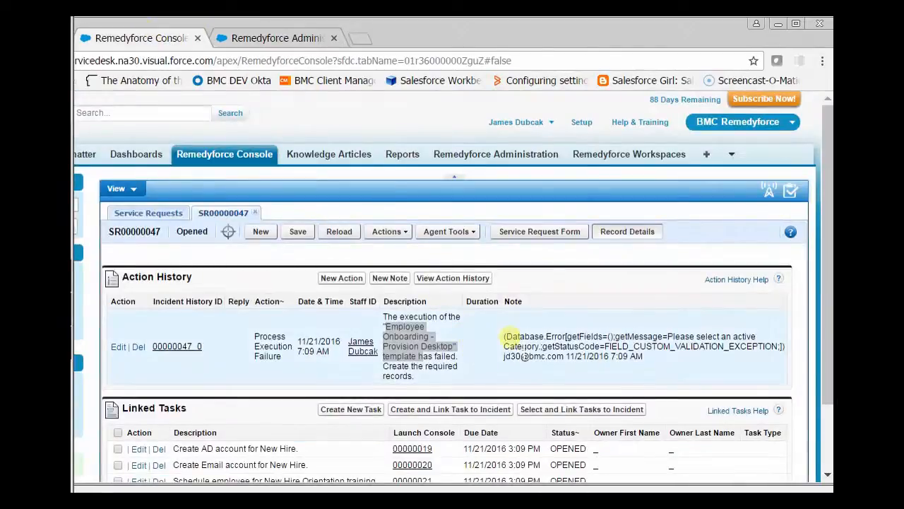
{"action": "left_click", "coordinate": [508, 345]}
{"action": "left_click_drag", "start_coordinate": [507, 346], "coordinate": [543, 347]}
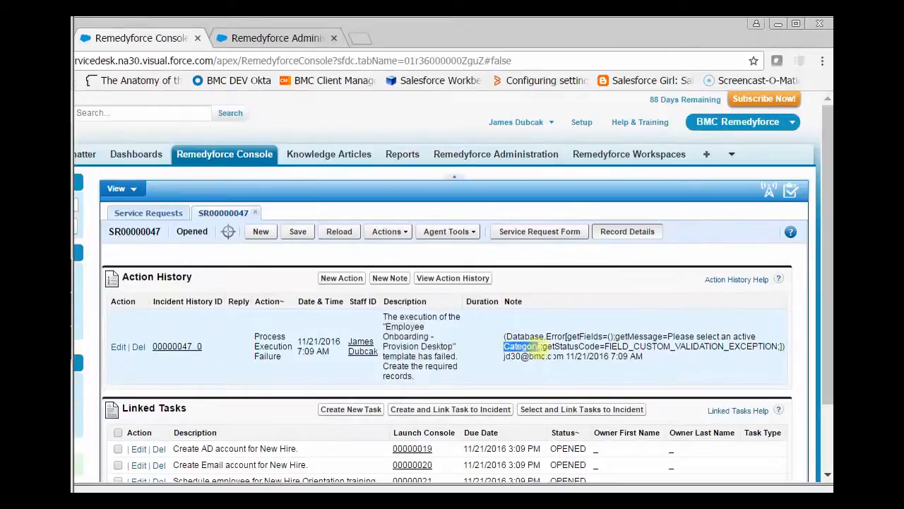
{"action": "left_click", "coordinate": [276, 41]}
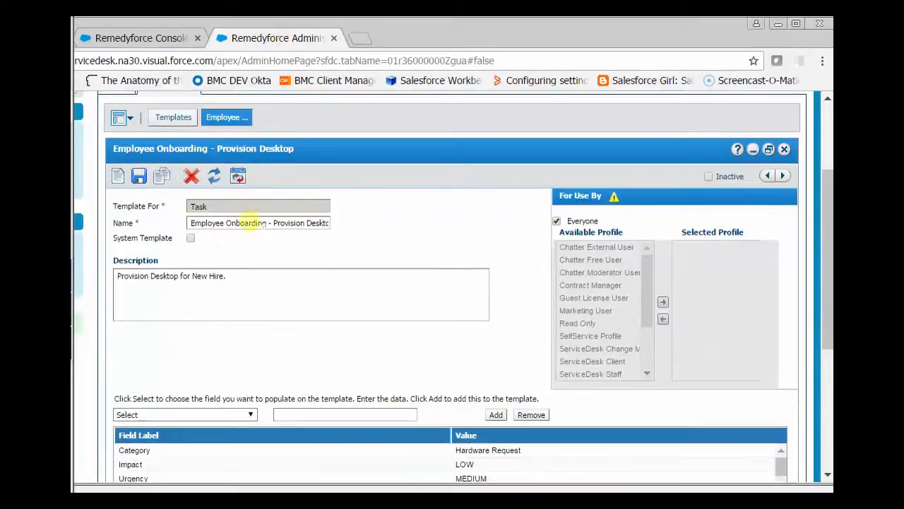
{"action": "scroll", "coordinate": [269, 309], "scroll_direction": "down", "scroll_amount": 1}
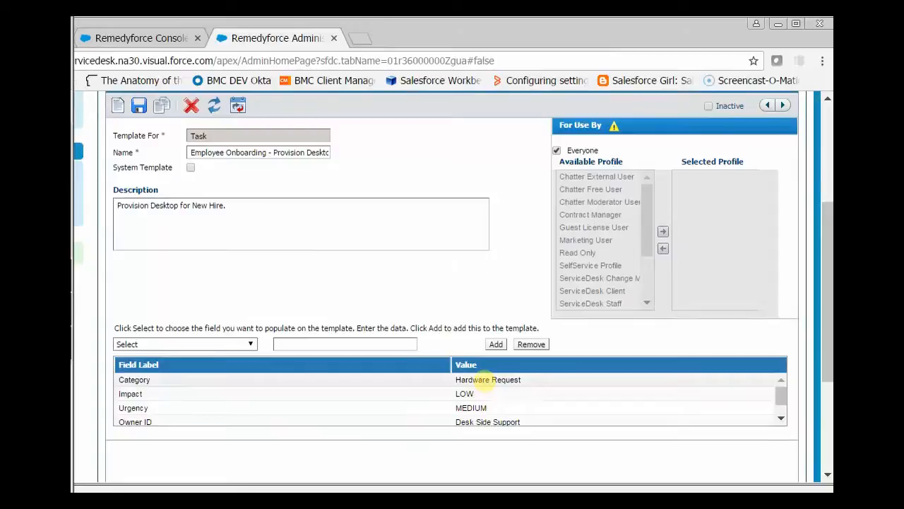
Open the Category list from the application configuration and search the active categories for "Hard".
{"action": "scroll", "coordinate": [488, 382], "scroll_direction": "up", "scroll_amount": 3}
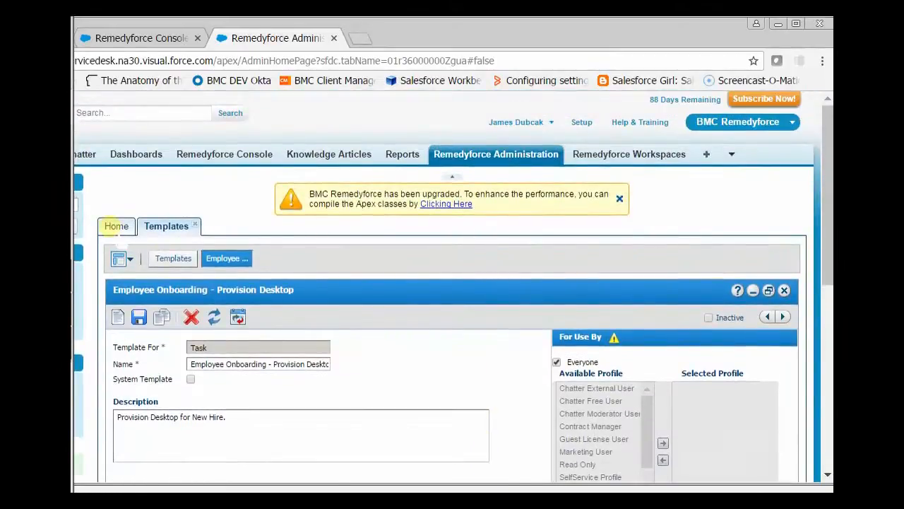
{"action": "left_click", "coordinate": [116, 226]}
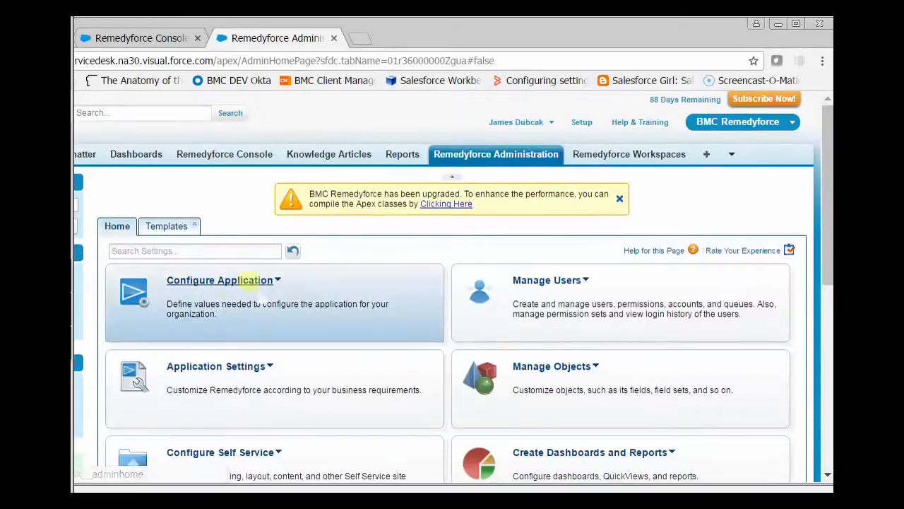
{"action": "left_click", "coordinate": [214, 281]}
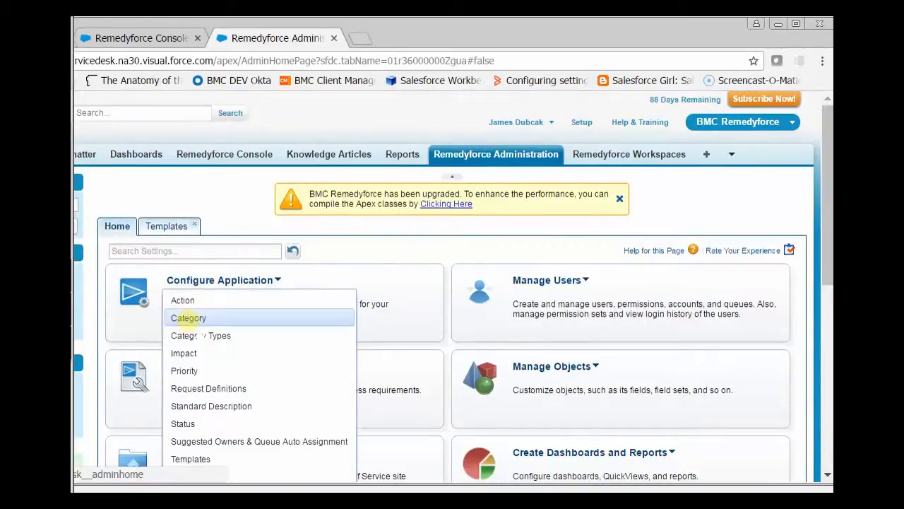
{"action": "left_click", "coordinate": [191, 320]}
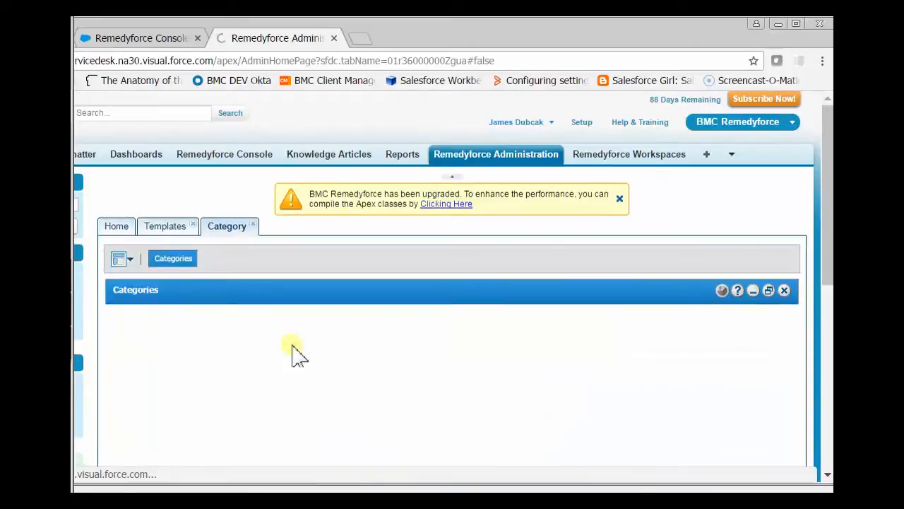
{"action": "scroll", "coordinate": [337, 341], "scroll_direction": "down", "scroll_amount": 3}
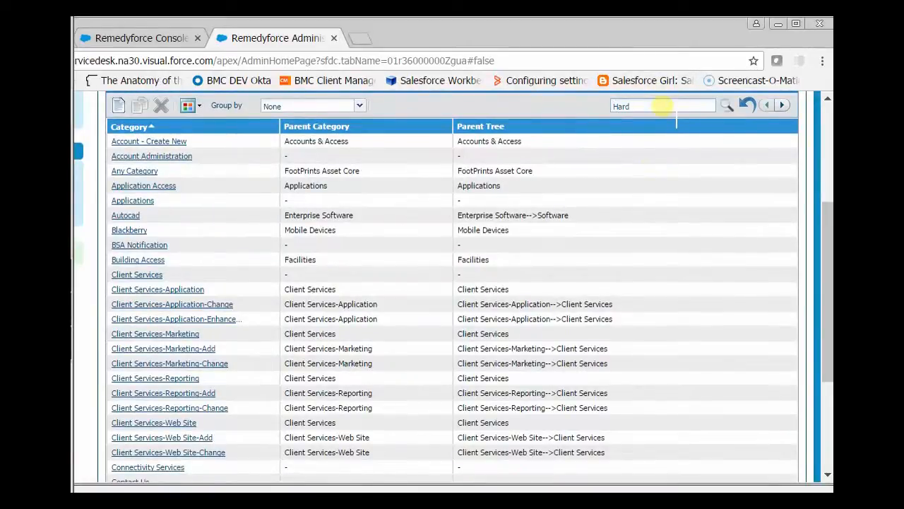
{"action": "left_click", "coordinate": [726, 105]}
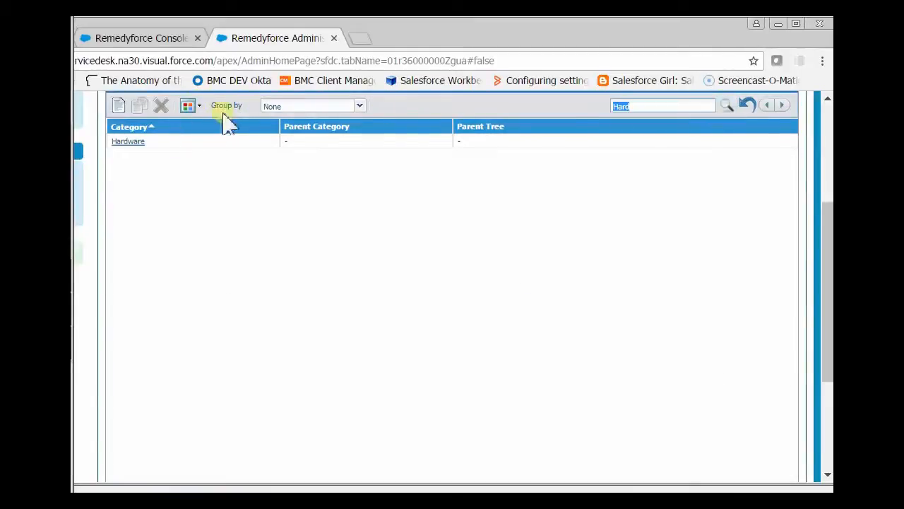
Filter the category list to show only inactive items and search it for "Hard".
{"action": "left_click", "coordinate": [189, 105]}
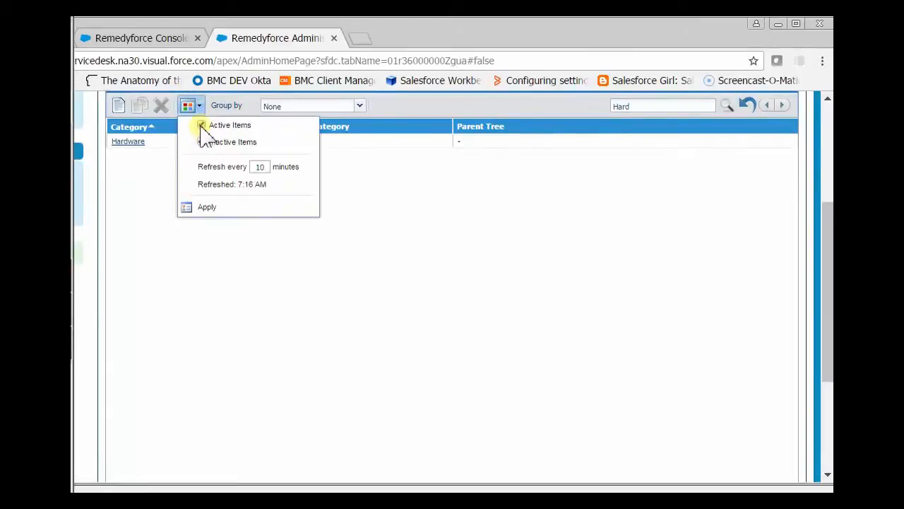
{"action": "left_click", "coordinate": [207, 207]}
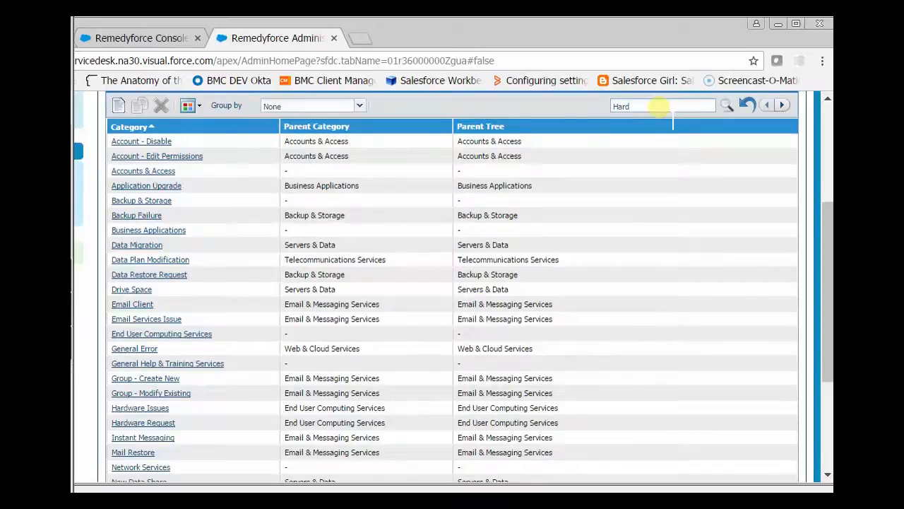
{"action": "key", "text": "Return"}
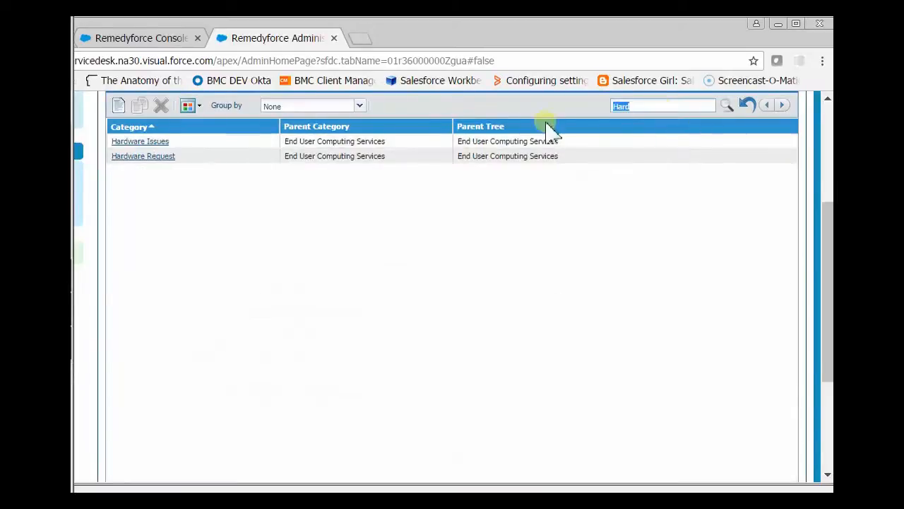
{"action": "left_click", "coordinate": [199, 105]}
{"action": "left_click", "coordinate": [201, 124]}
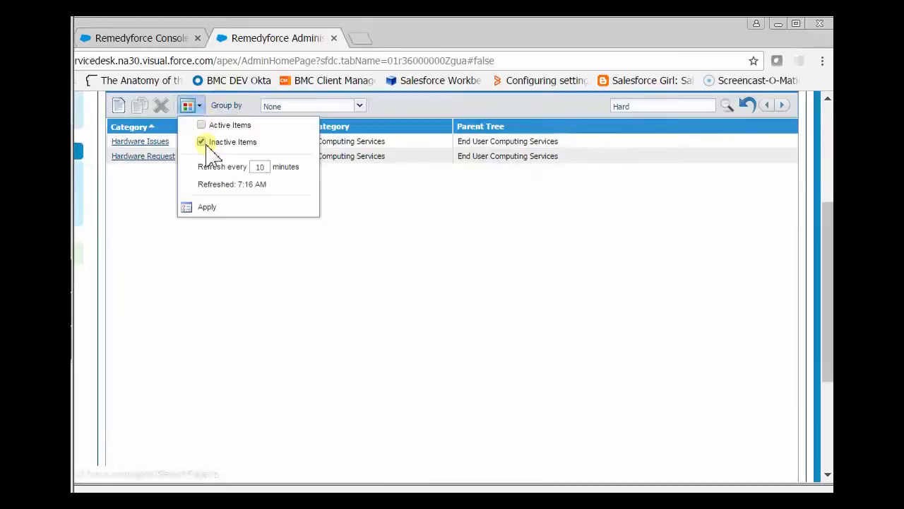
{"action": "left_click", "coordinate": [262, 207]}
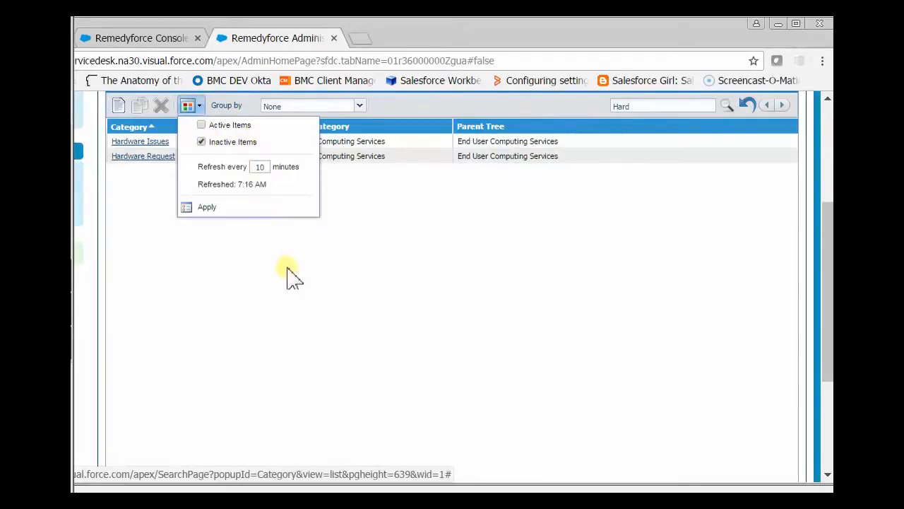
Open the Hardware Request category, clear its Inactive setting and save the record.
{"action": "left_click", "coordinate": [148, 156]}
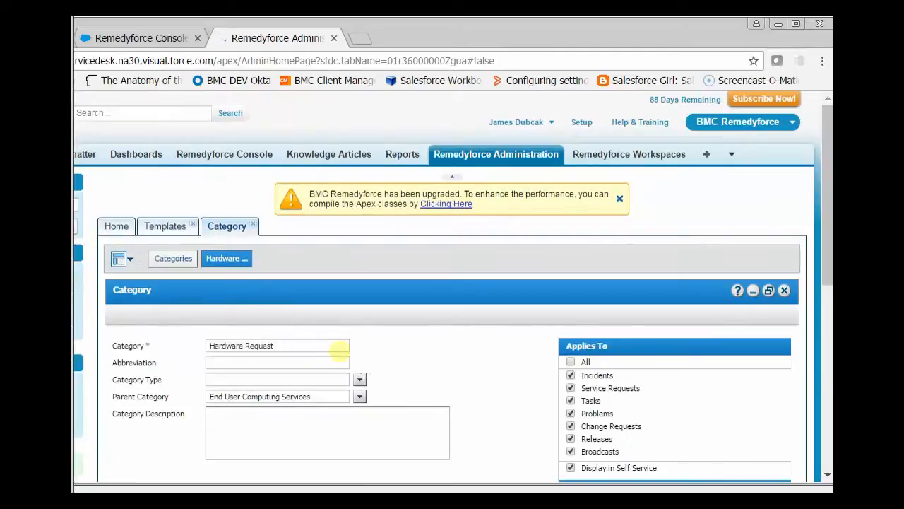
{"action": "scroll", "coordinate": [452, 363], "scroll_direction": "down", "scroll_amount": 1}
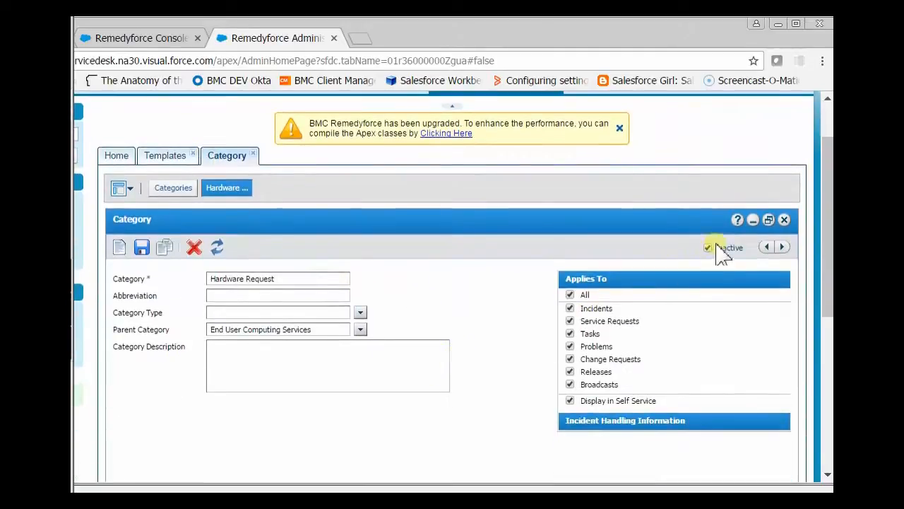
{"action": "left_click", "coordinate": [709, 248]}
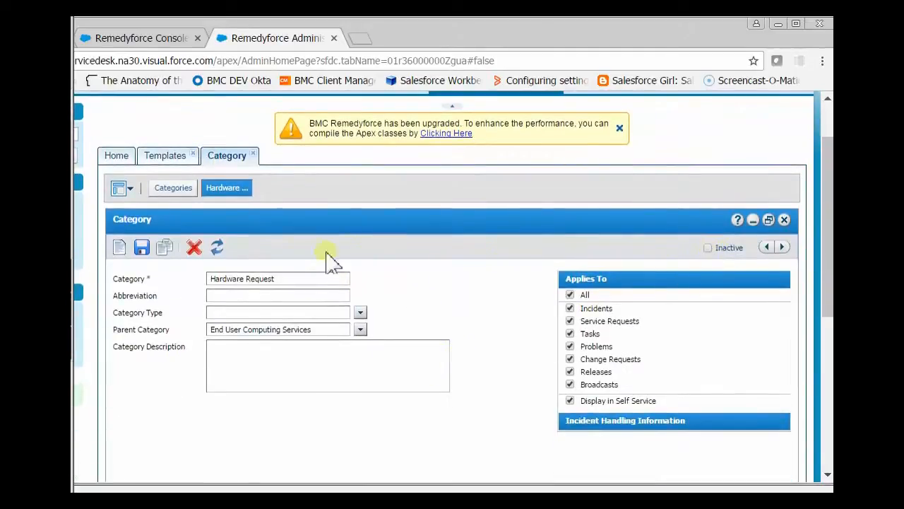
{"action": "left_click", "coordinate": [142, 247]}
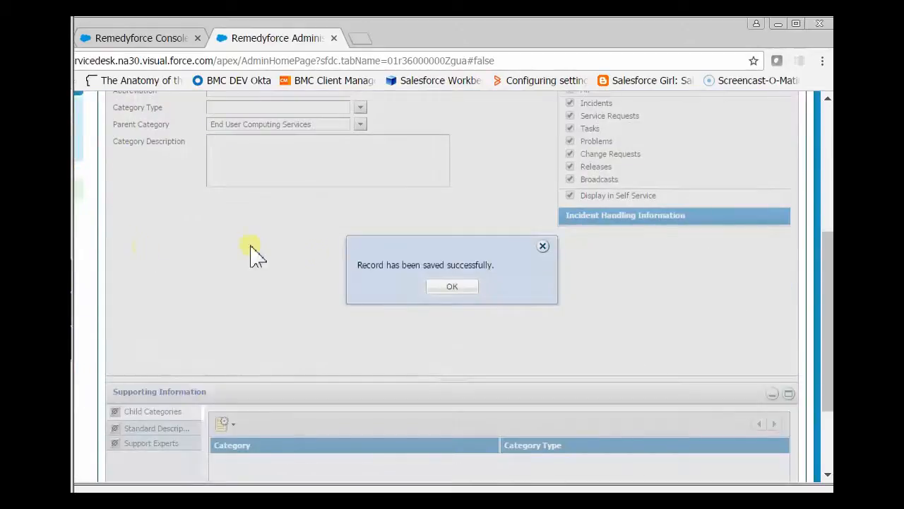
{"action": "scroll", "coordinate": [441, 318], "scroll_direction": "down", "scroll_amount": 3}
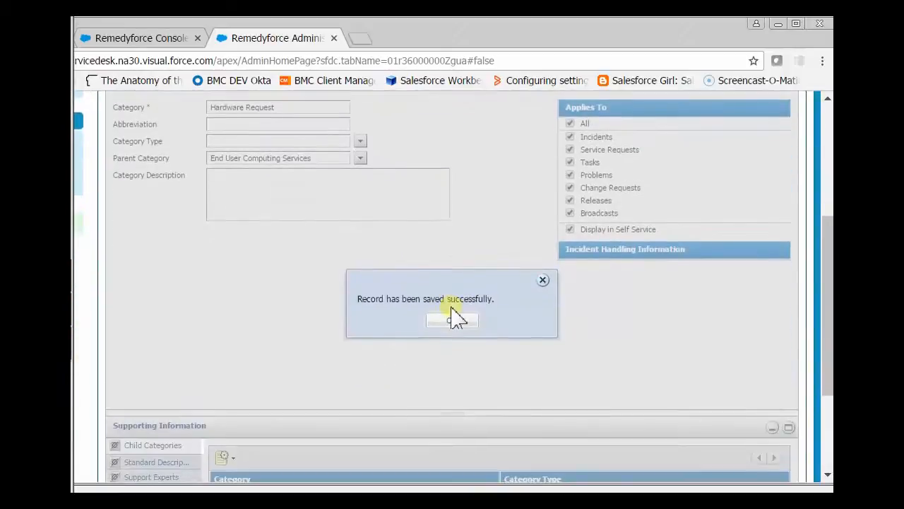
{"action": "left_click", "coordinate": [456, 323]}
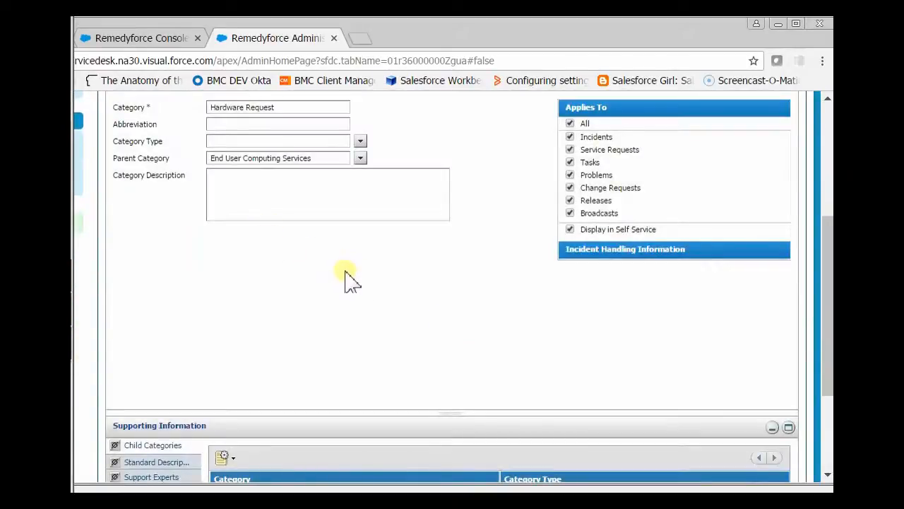
Return to the failed service request in the console, save it again and add a note reading "Test".
{"action": "left_click", "coordinate": [117, 41]}
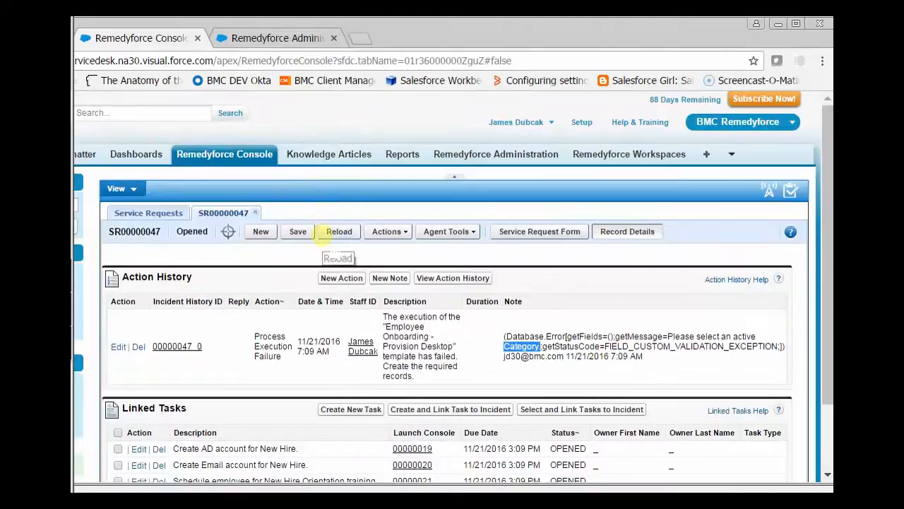
{"action": "left_click", "coordinate": [298, 233]}
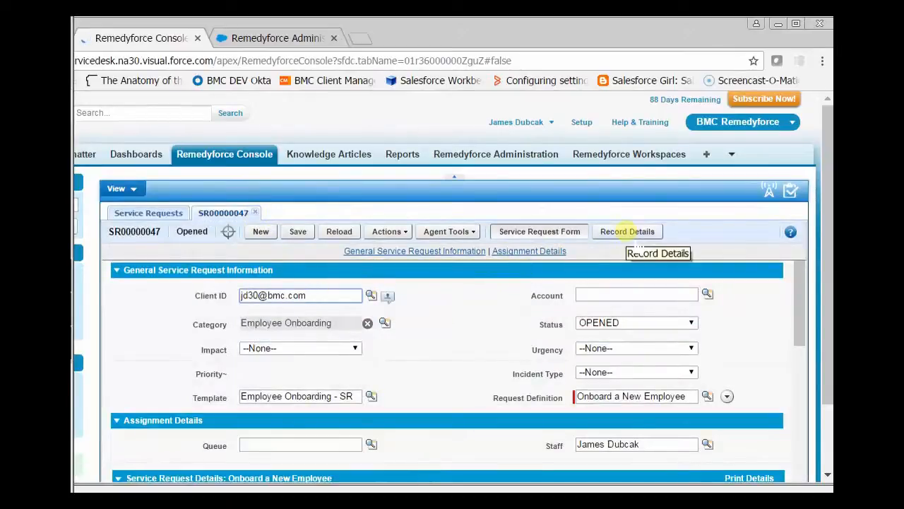
{"action": "left_click", "coordinate": [387, 231]}
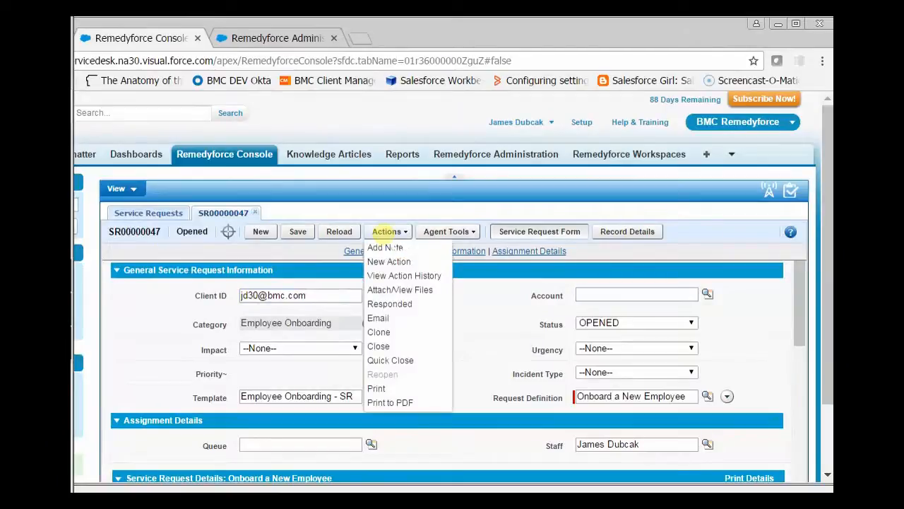
{"action": "left_click", "coordinate": [385, 247]}
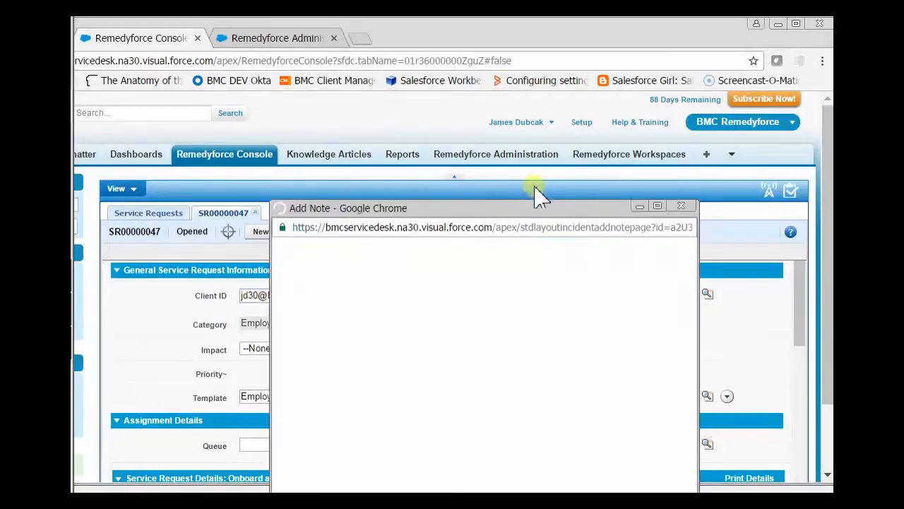
{"action": "left_click_drag", "start_coordinate": [523, 207], "coordinate": [479, 117]}
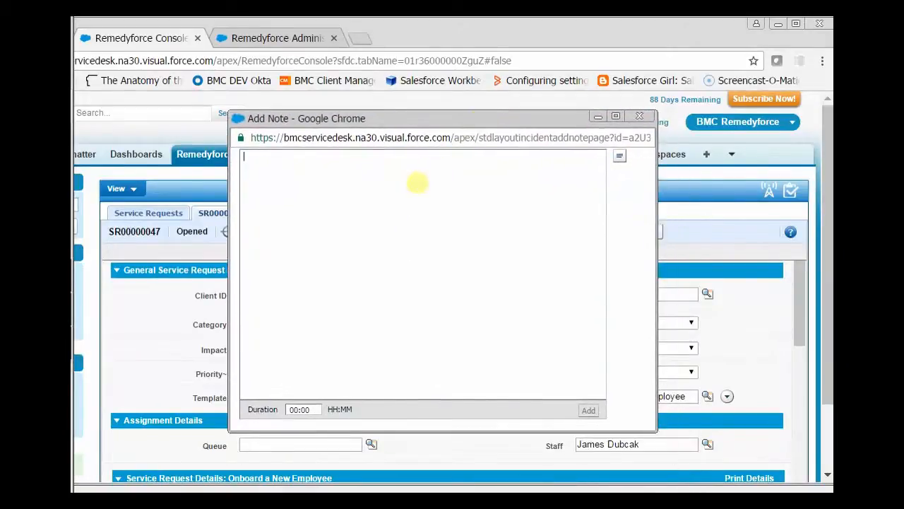
{"action": "type", "text": "Test"}
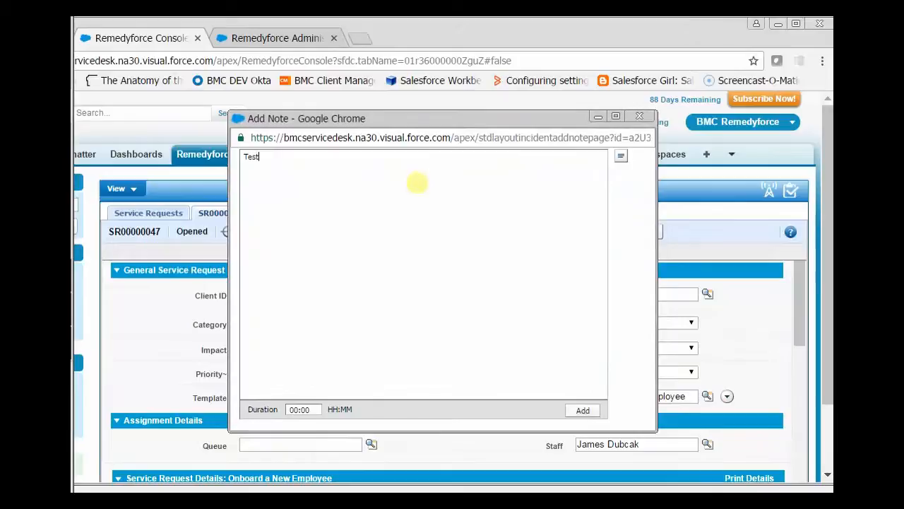
{"action": "left_click", "coordinate": [588, 411]}
Check the Action History and Linked Tasks in the service request's record details for new entries.
{"action": "scroll", "coordinate": [745, 379], "scroll_direction": "down", "scroll_amount": 1}
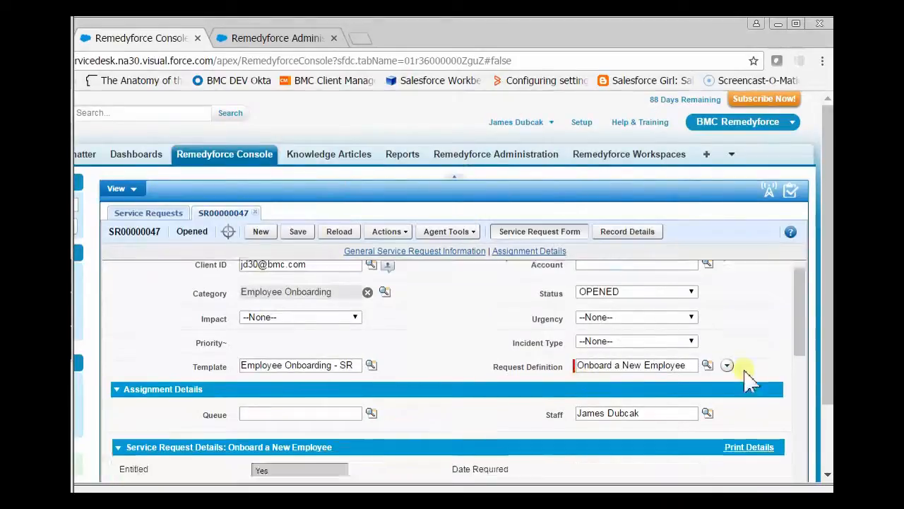
{"action": "scroll", "coordinate": [749, 381], "scroll_direction": "down", "scroll_amount": 3}
{"action": "left_click", "coordinate": [618, 236]}
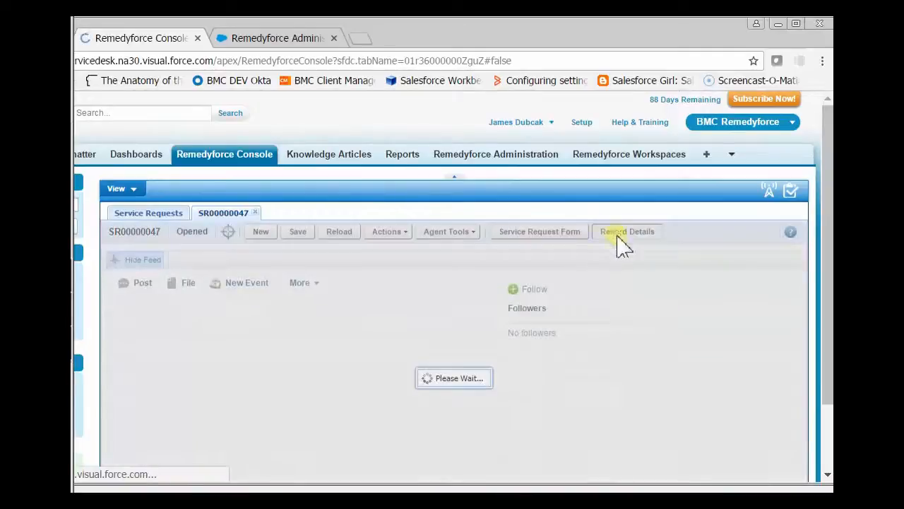
{"action": "scroll", "coordinate": [604, 344], "scroll_direction": "down", "scroll_amount": 2}
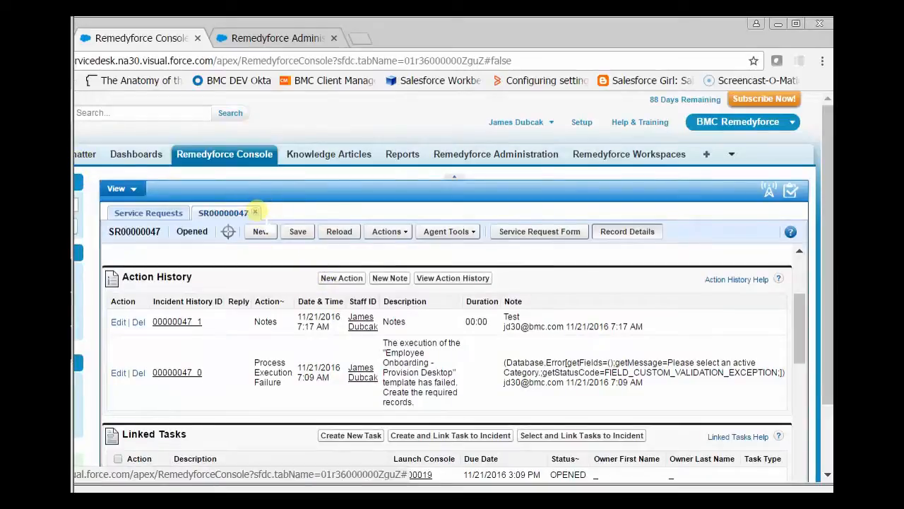
Close the open service request and start a new one with the client's ID filled in.
{"action": "left_click", "coordinate": [255, 212]}
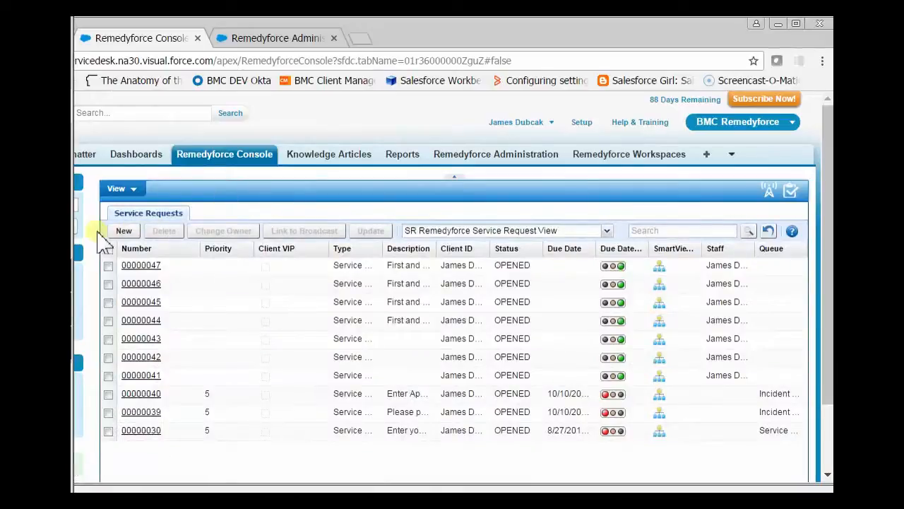
{"action": "left_click", "coordinate": [123, 232]}
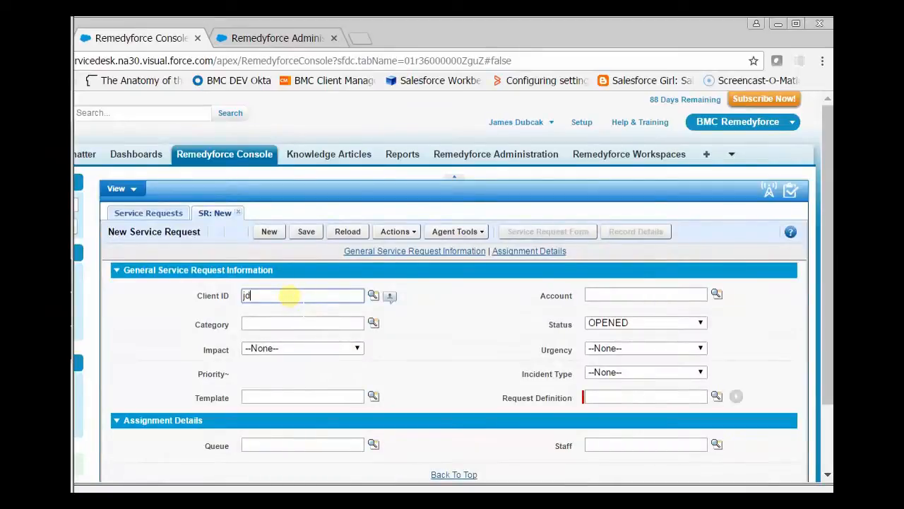
{"action": "left_click", "coordinate": [267, 308]}
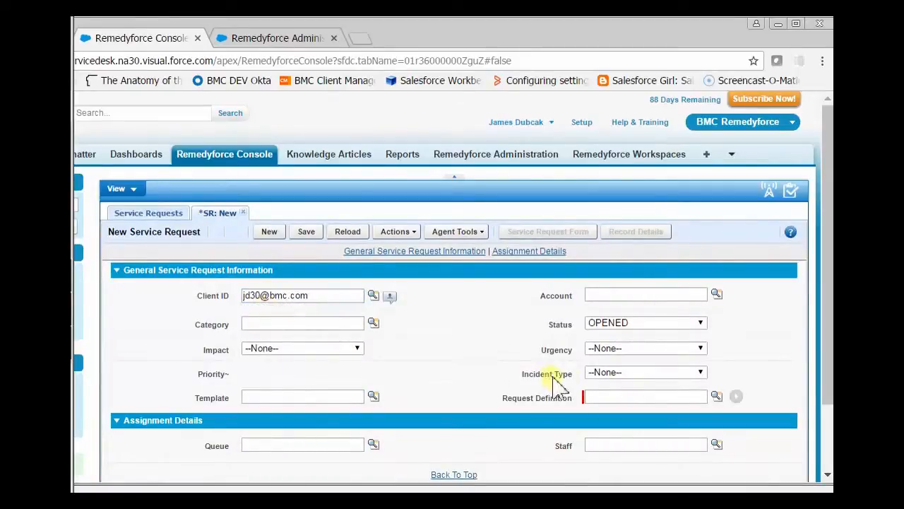
Search the request definitions for "Emp" and select Onboard a New Employee for the new service request.
{"action": "left_click", "coordinate": [609, 395]}
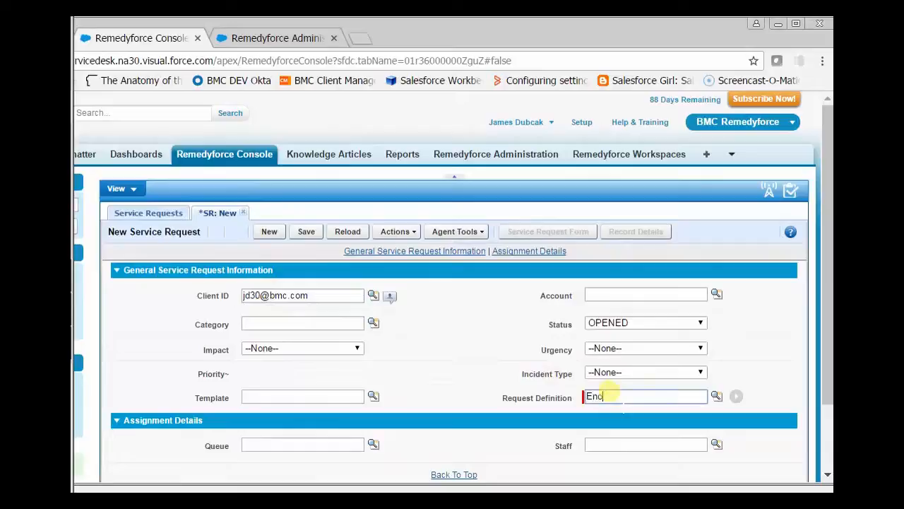
{"action": "type", "text": "Enc"}
{"action": "key", "text": "BackSpace"}
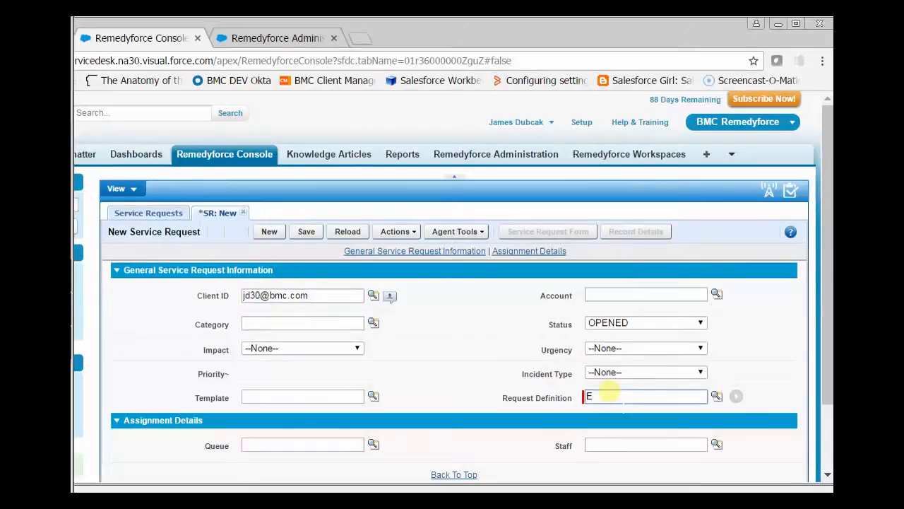
{"action": "left_click", "coordinate": [716, 397]}
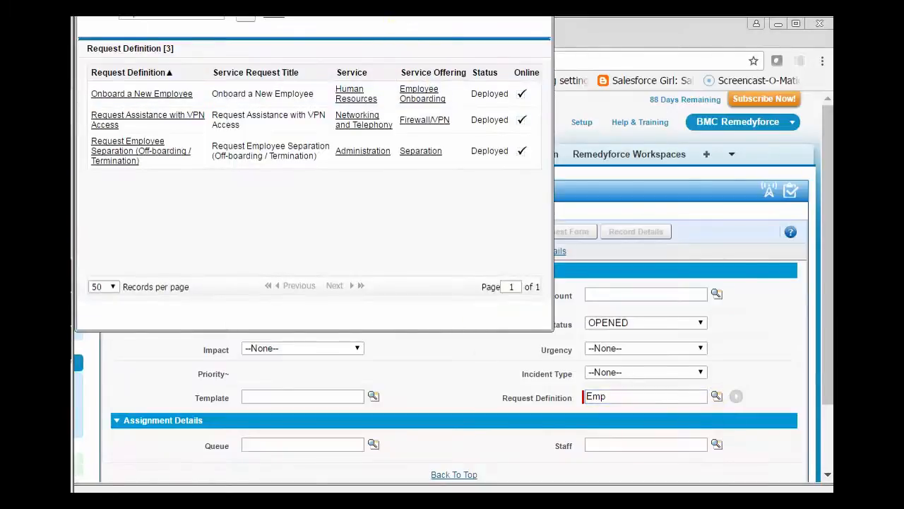
{"action": "left_click_drag", "start_coordinate": [411, 4], "coordinate": [427, 48]}
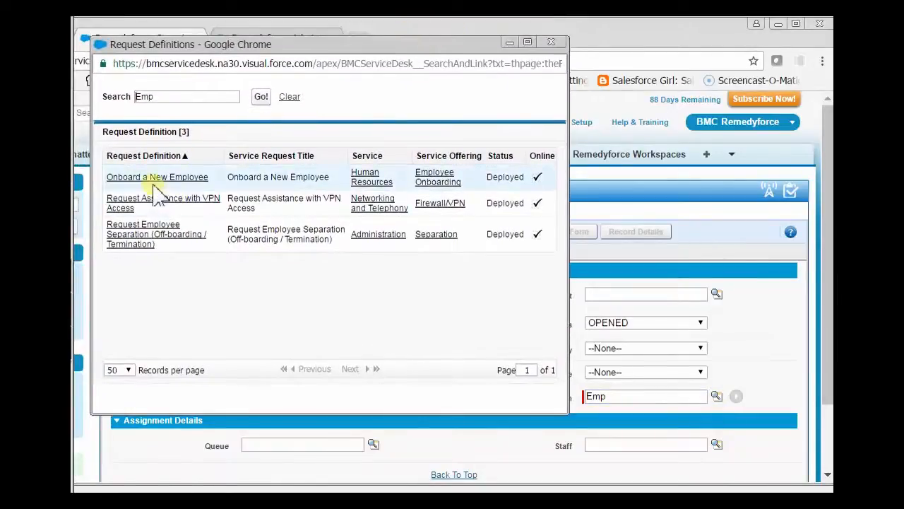
{"action": "left_click", "coordinate": [151, 178]}
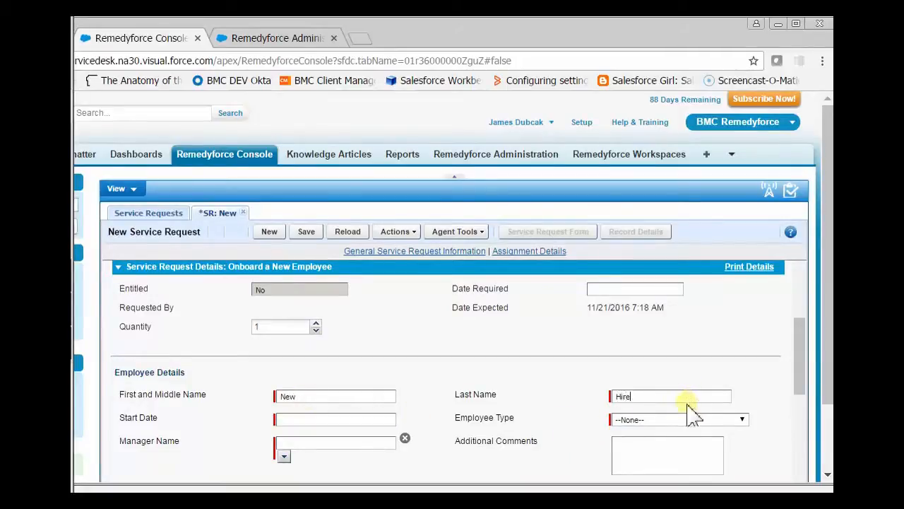
Fill in the employee details with name New Hire, start date 11/2/2016, employee type Full Time and the manager's ID.
{"action": "left_click", "coordinate": [332, 418]}
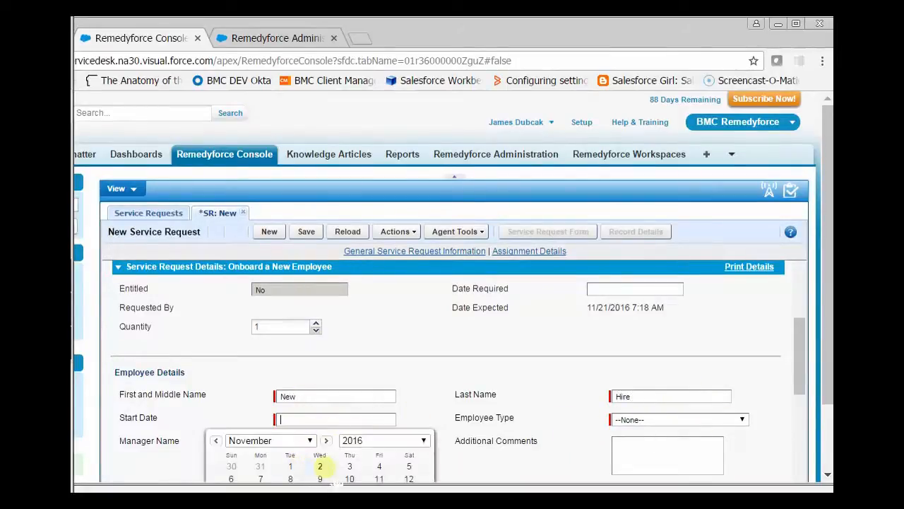
{"action": "left_click", "coordinate": [320, 466]}
{"action": "scroll", "coordinate": [395, 413], "scroll_direction": "down", "scroll_amount": 2}
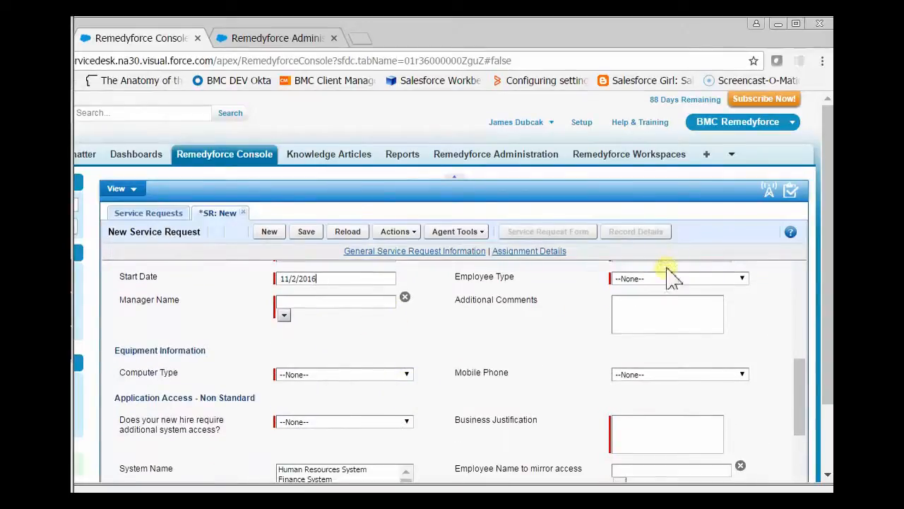
{"action": "left_click", "coordinate": [646, 278]}
{"action": "left_click", "coordinate": [632, 299]}
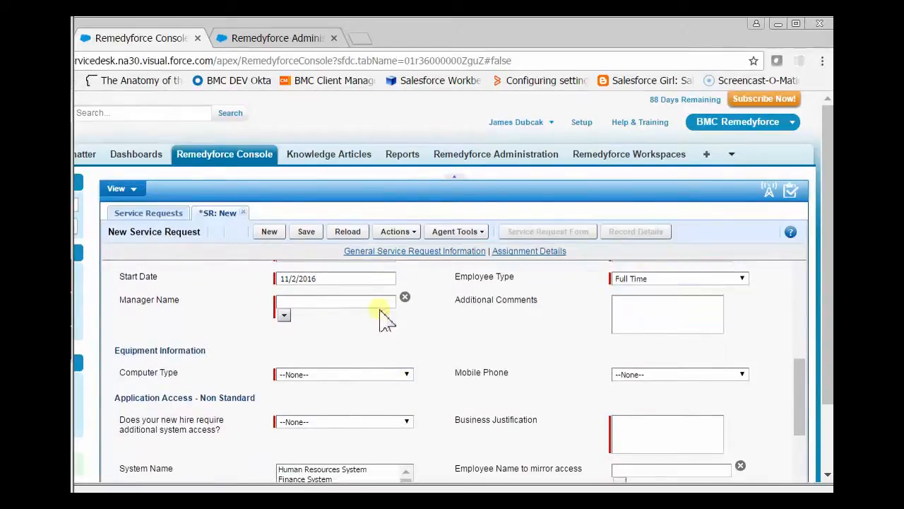
{"action": "left_click", "coordinate": [284, 314]}
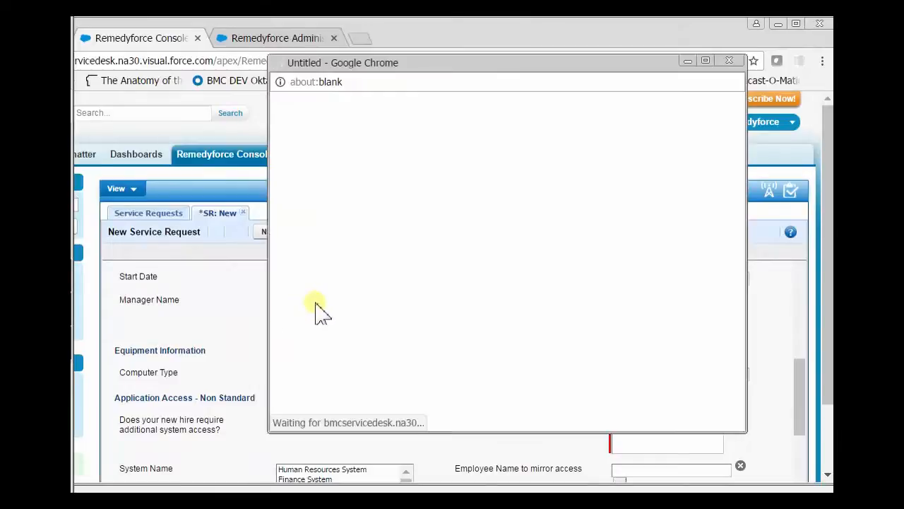
{"action": "left_click", "coordinate": [290, 252]}
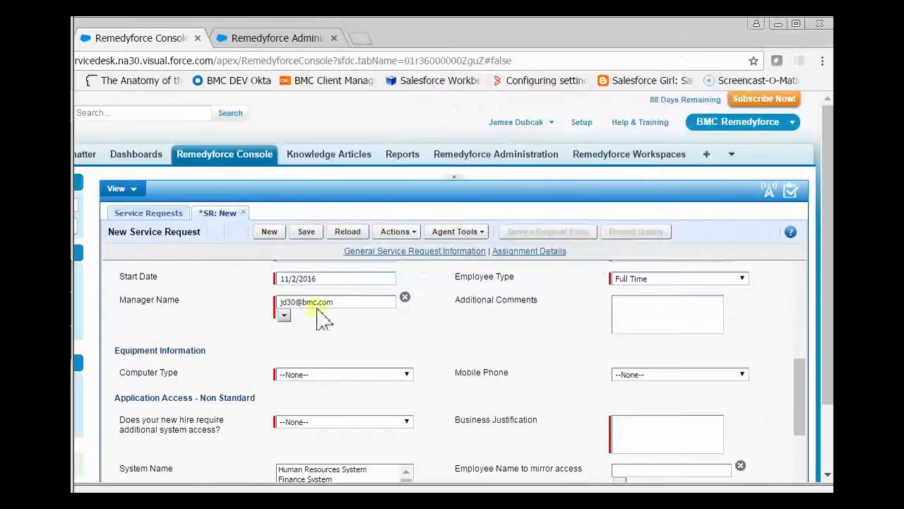
Set Computer Type to Non Required, additional system access to Yes and business justification to "Test", and save the service request.
{"action": "left_click", "coordinate": [317, 376]}
{"action": "left_click", "coordinate": [304, 396]}
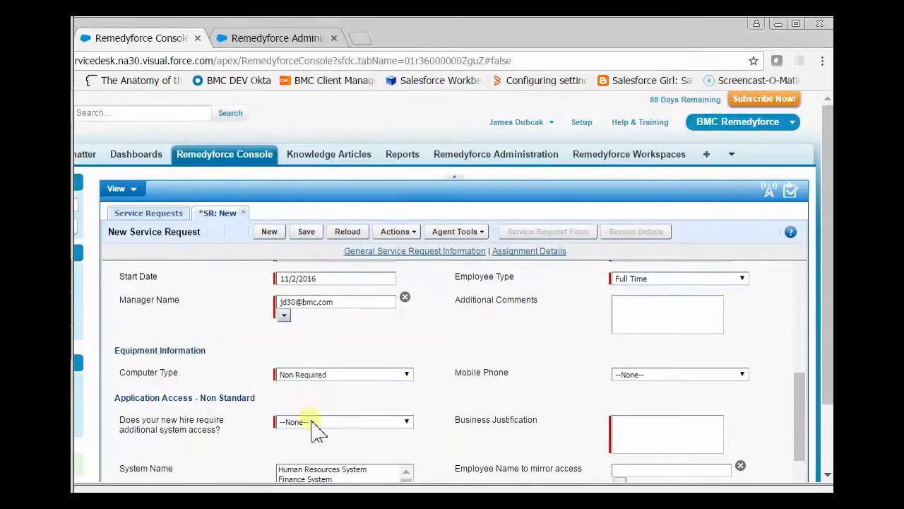
{"action": "left_click", "coordinate": [313, 423]}
{"action": "left_click", "coordinate": [296, 441]}
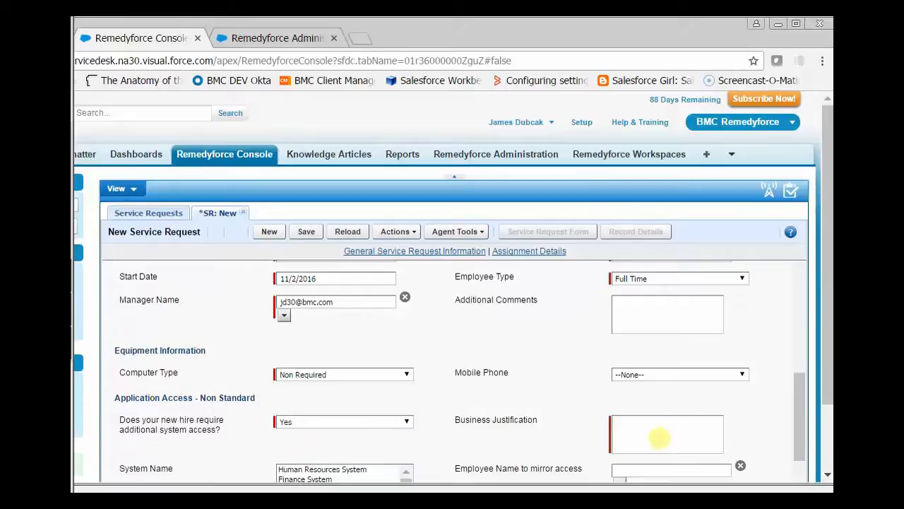
{"action": "scroll", "coordinate": [414, 383], "scroll_direction": "down", "scroll_amount": 2}
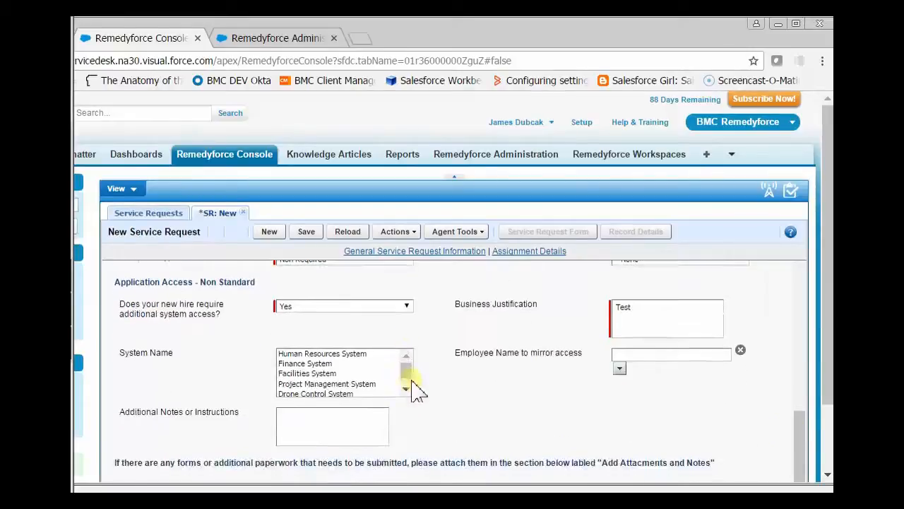
{"action": "scroll", "coordinate": [408, 359], "scroll_direction": "up", "scroll_amount": 8}
{"action": "left_click", "coordinate": [308, 234]}
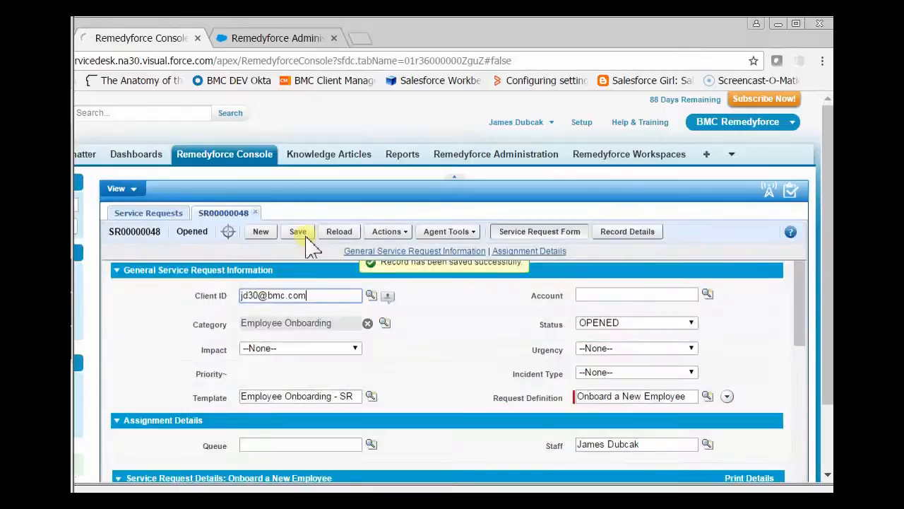
Review the new service request's record details, checking Action History for failures and Linked Tasks for the created tasks.
{"action": "left_click", "coordinate": [622, 236]}
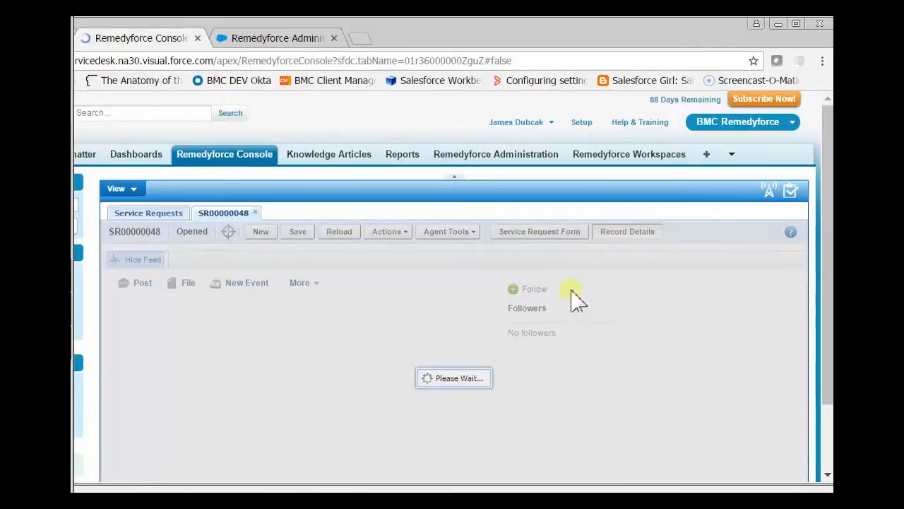
{"action": "scroll", "coordinate": [636, 325], "scroll_direction": "down", "scroll_amount": 5}
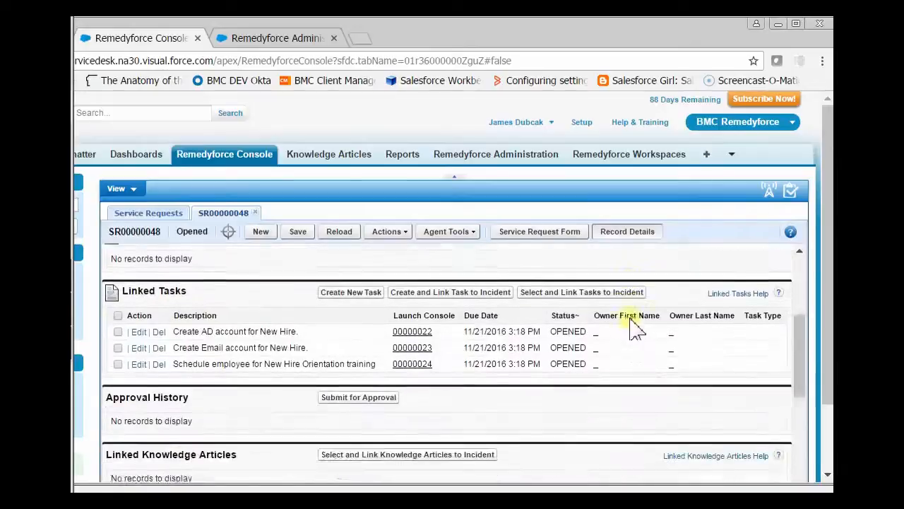
{"action": "scroll", "coordinate": [631, 325], "scroll_direction": "up", "scroll_amount": 2}
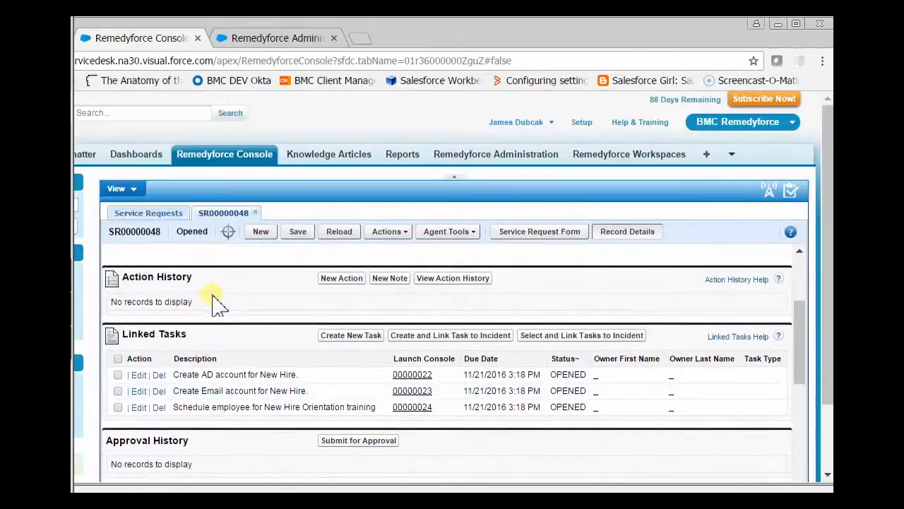